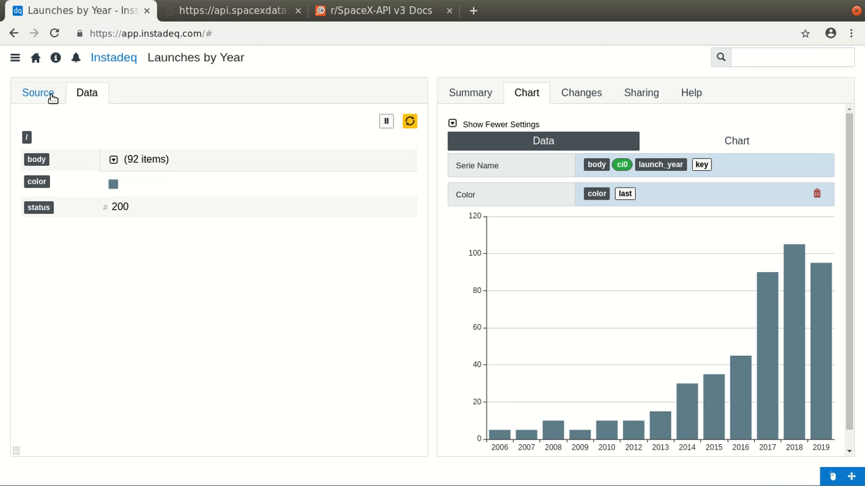
# - Duplicate the Launches by Year visualization from the home page and open the copy
pyautogui.click(35, 59)
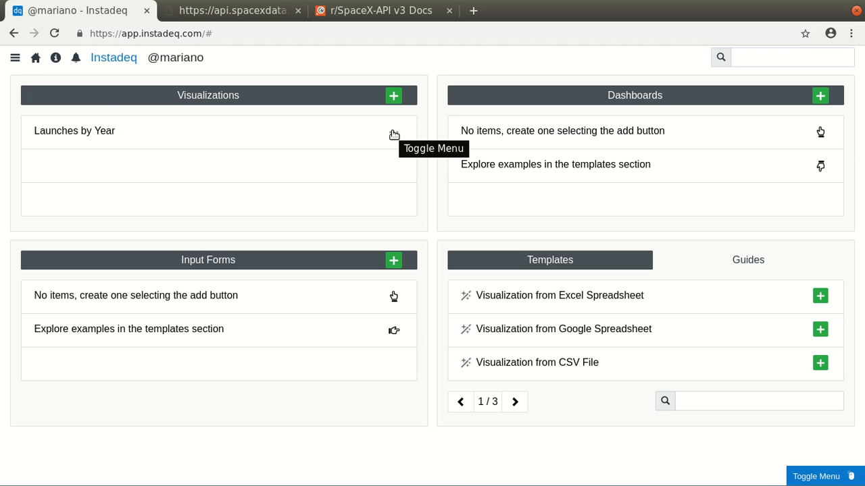
pyautogui.click(394, 134)
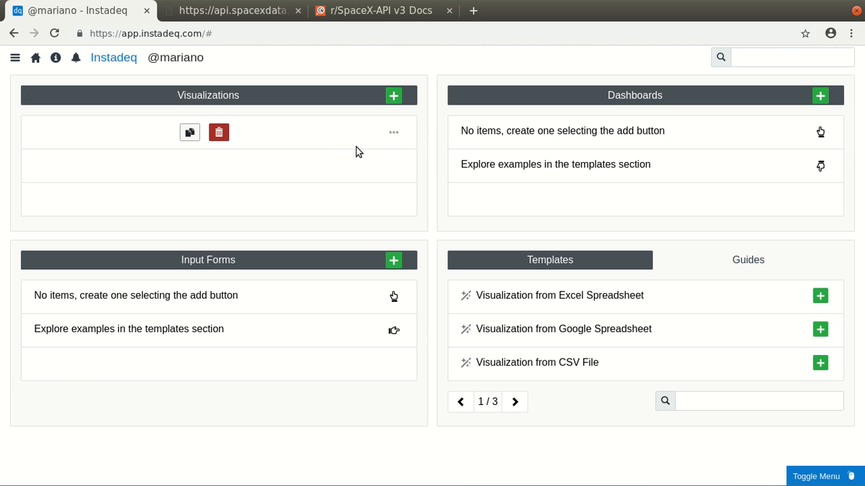
pyautogui.click(192, 134)
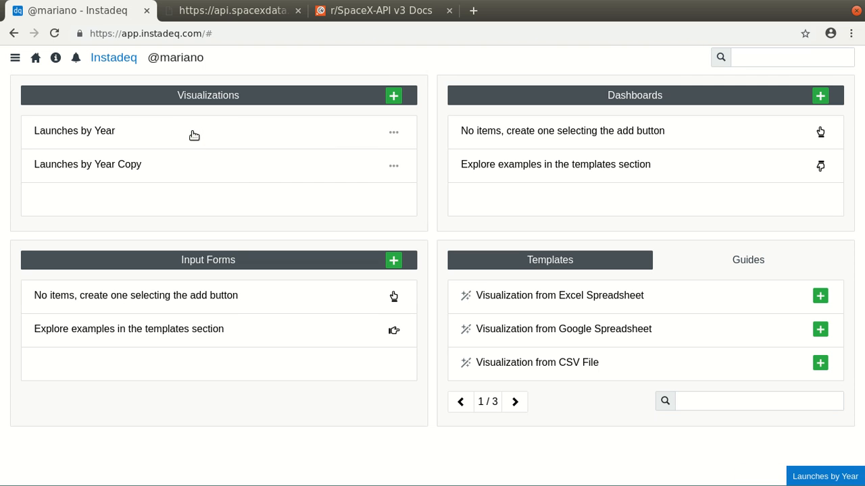
pyautogui.click(167, 171)
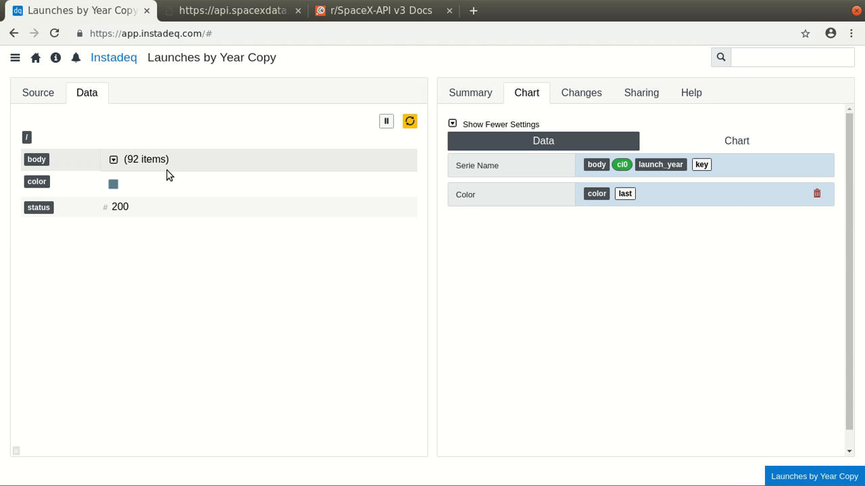
# - Expand the body list and add a new field named aFailures to the root record
pyautogui.click(115, 161)
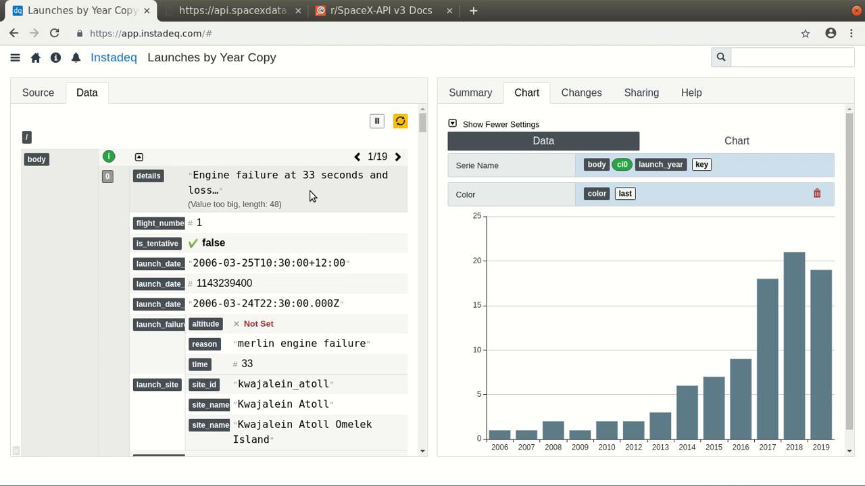
pyautogui.scroll(-3, 287, 223)
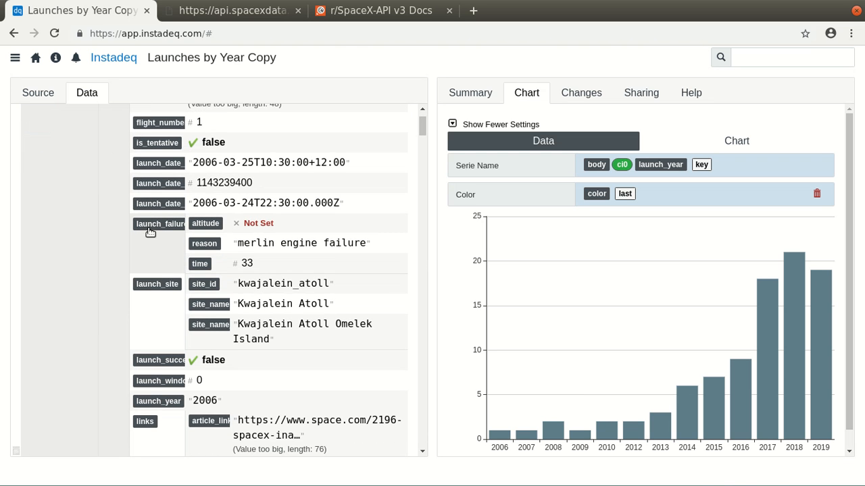
pyautogui.scroll(3, 264, 239)
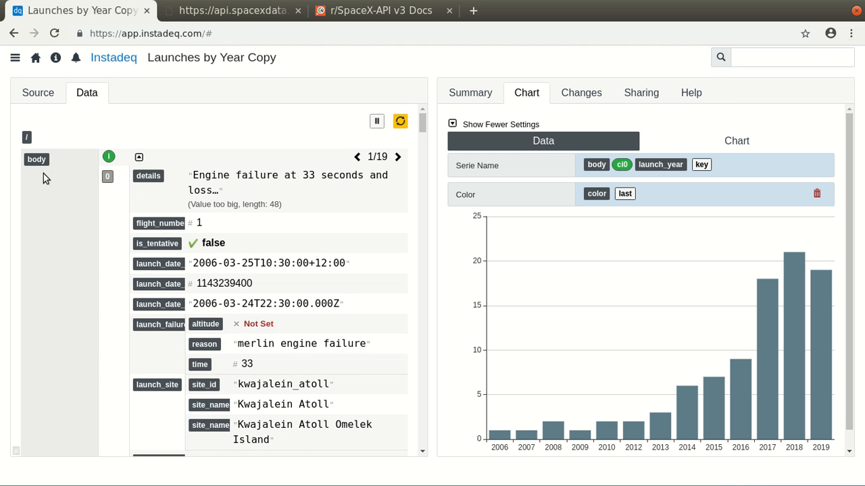
pyautogui.doubleClick(29, 138)
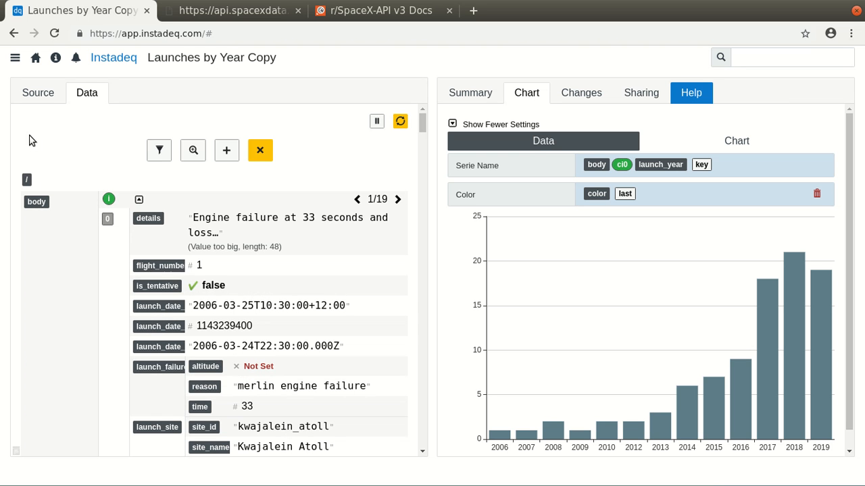
pyautogui.click(224, 152)
pyautogui.write('aFailures')
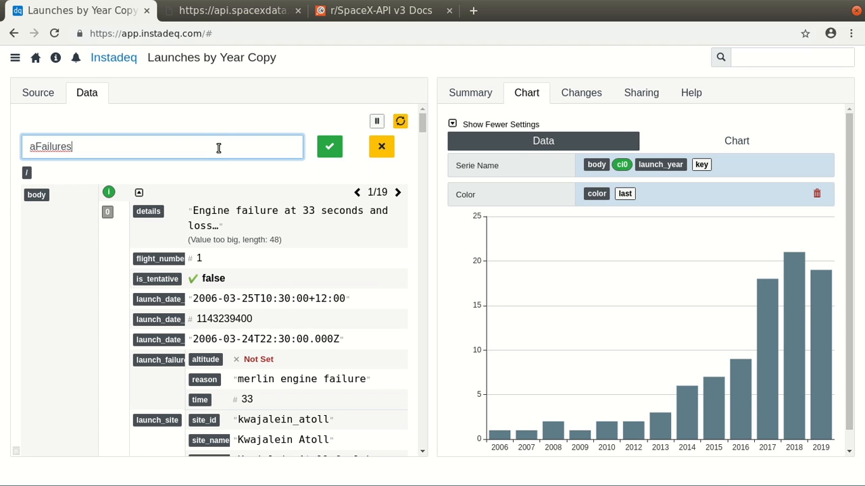
pyautogui.press('Return')
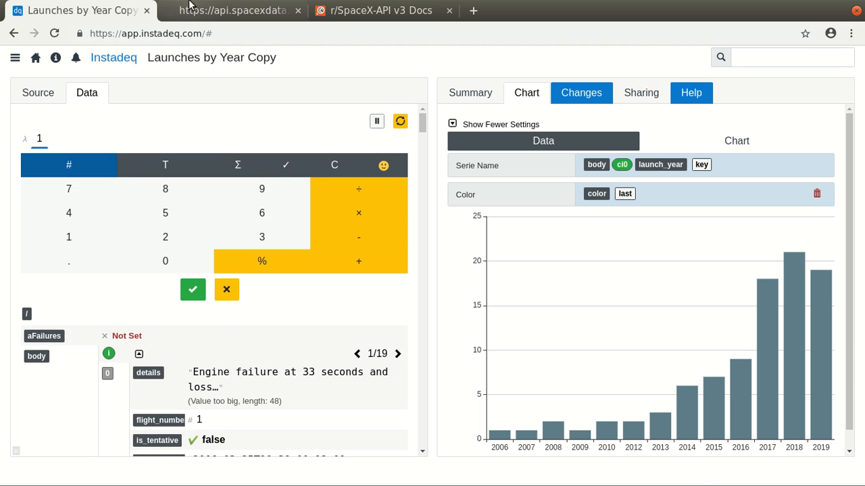
# - Set aFailures to launch_failure_details of body item 0, replacing the index 0 with the list's item iterator to cover every launch
pyautogui.scroll(-1, 219, 363)
pyautogui.scroll(-5, 219, 363)
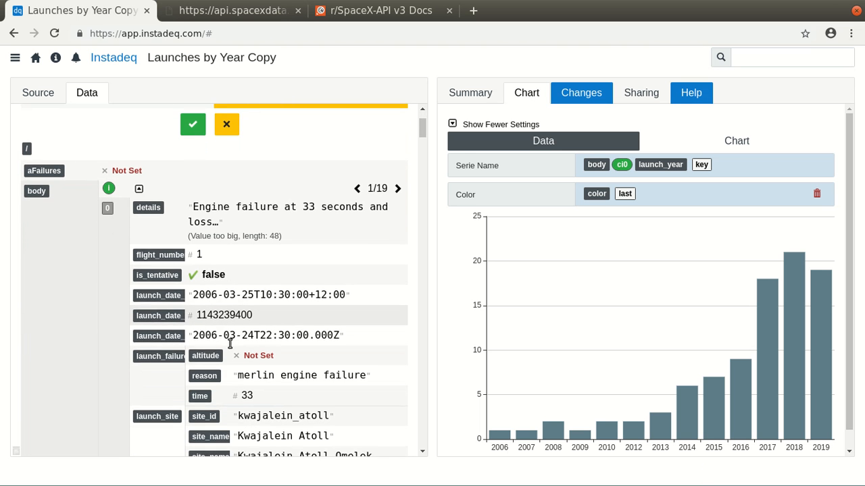
pyautogui.scroll(2, 229, 334)
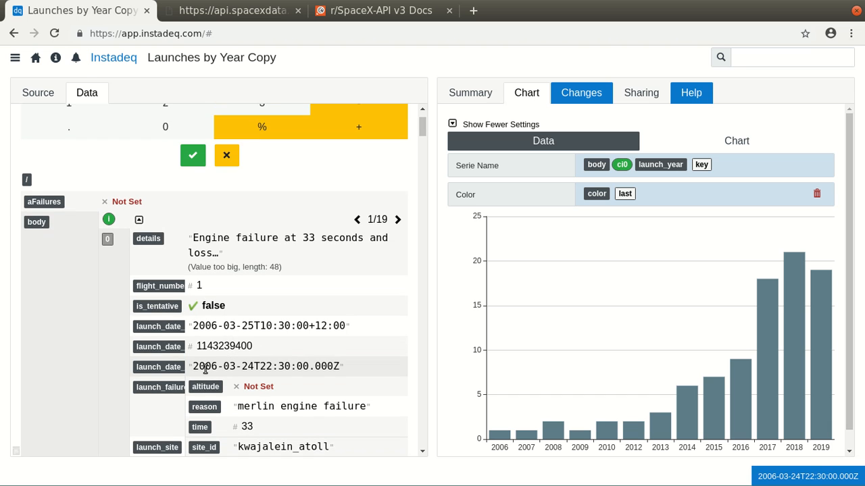
pyautogui.moveTo(174, 389); pyautogui.dragTo(52, 202)
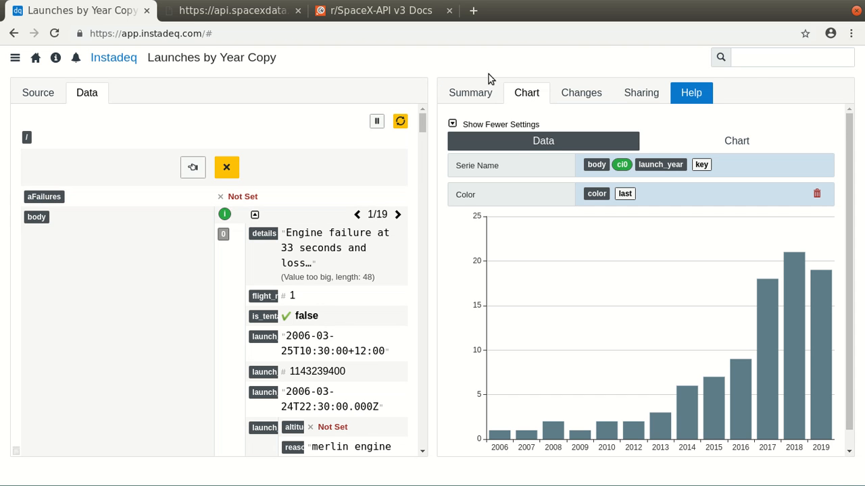
pyautogui.click(558, 94)
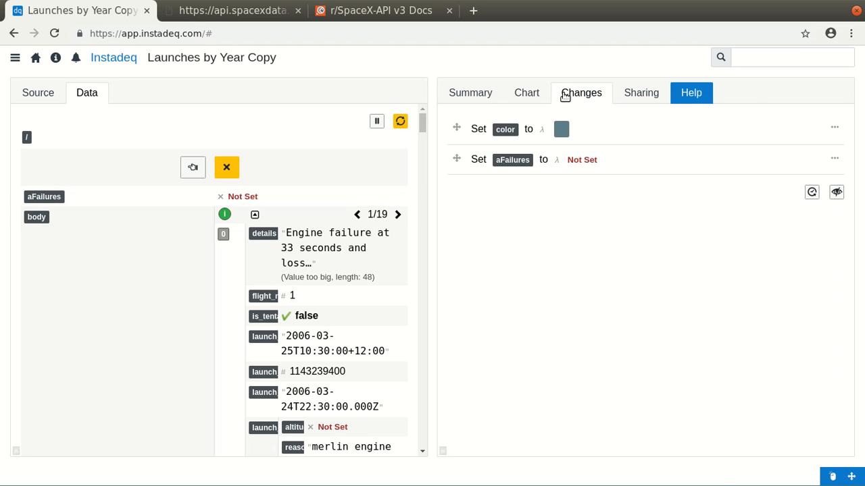
pyautogui.click(194, 169)
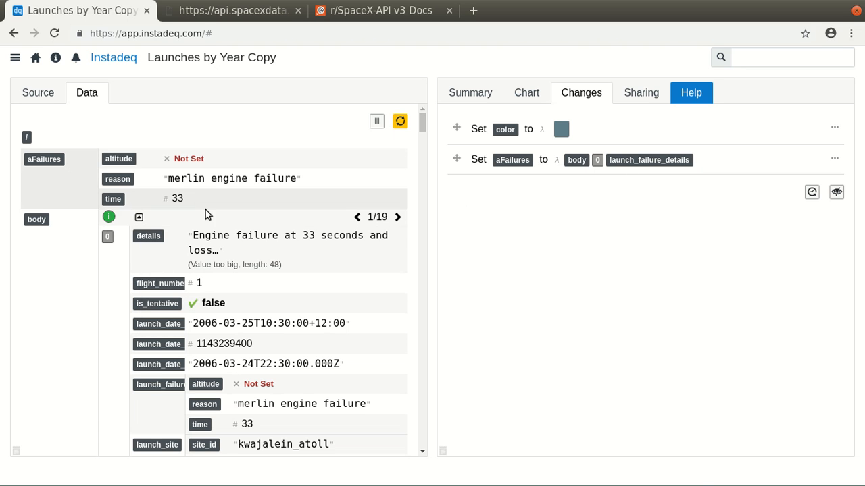
pyautogui.moveTo(111, 217)
pyautogui.moveTo(111, 219); pyautogui.dragTo(603, 162)
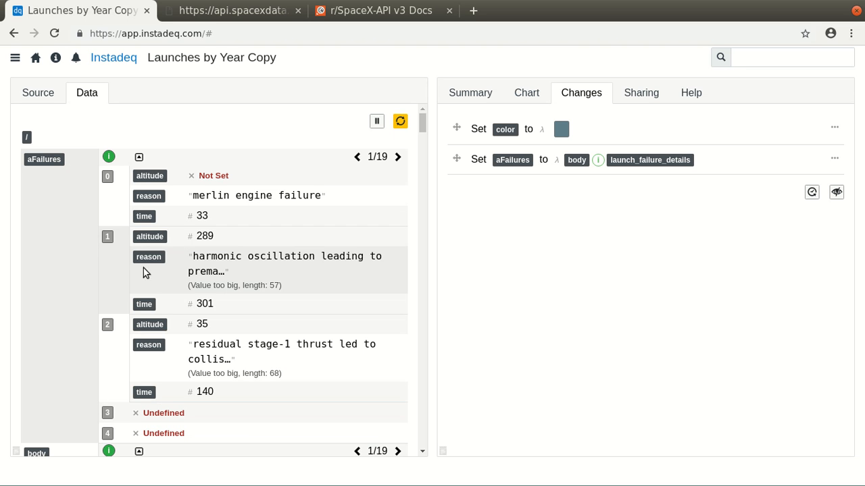
# - Ignore aFailures entries for which Is Undefined? is true, using the list's item iterator as the tested value
pyautogui.click(47, 165)
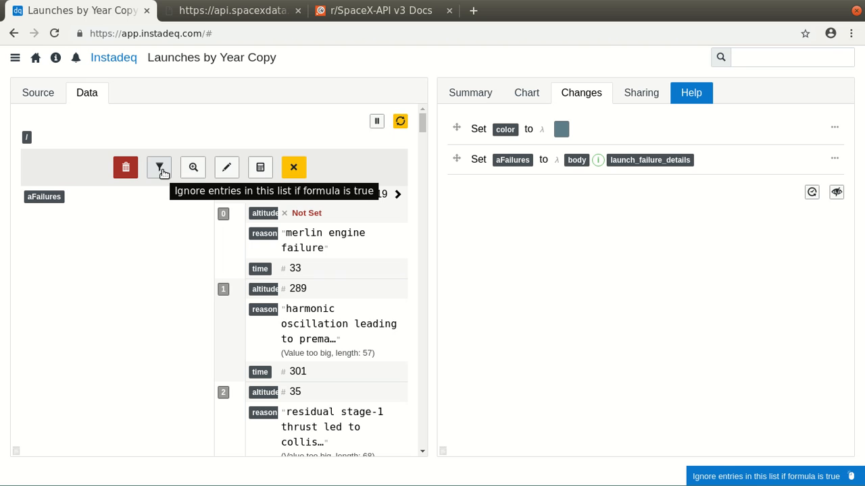
pyautogui.click(160, 169)
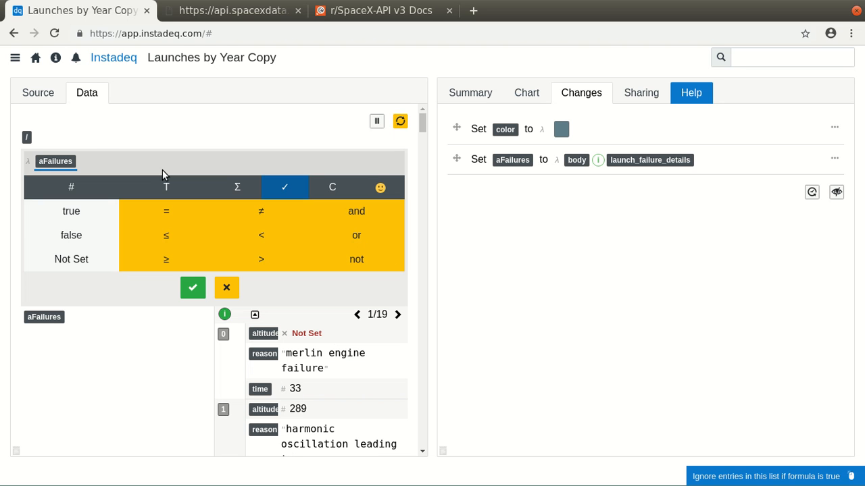
pyautogui.click(236, 187)
pyautogui.write('is un')
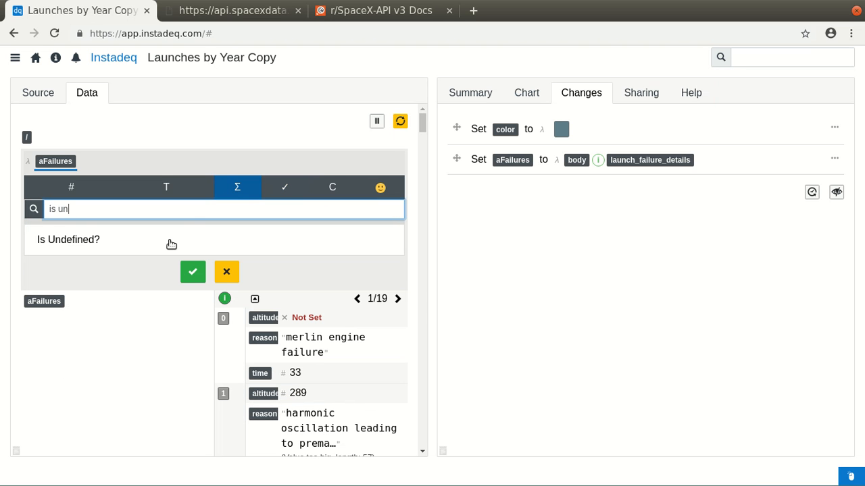
pyautogui.click(171, 244)
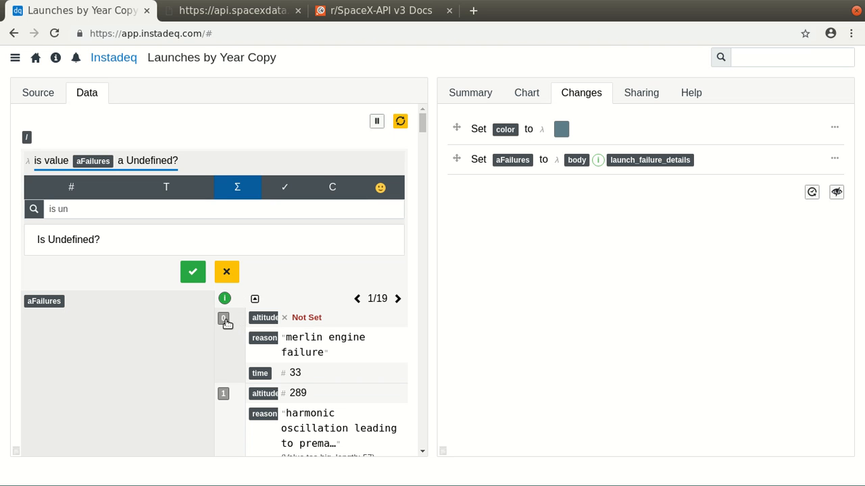
pyautogui.moveTo(226, 323); pyautogui.dragTo(107, 166)
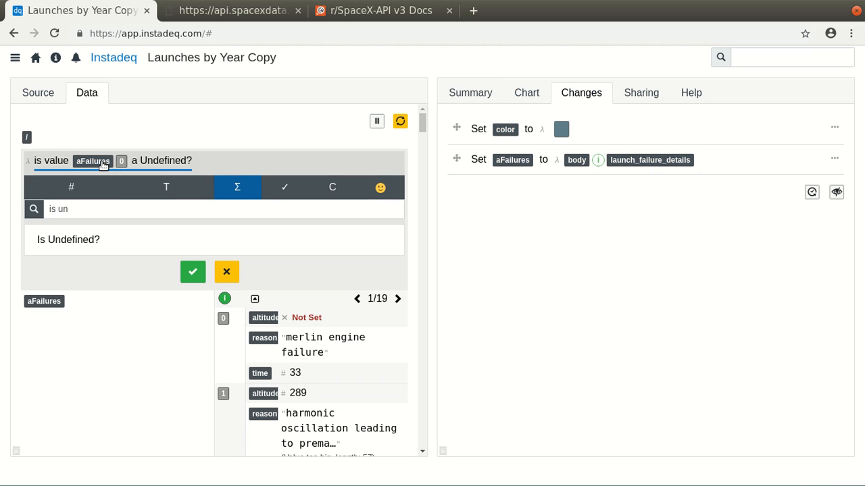
pyautogui.click(193, 273)
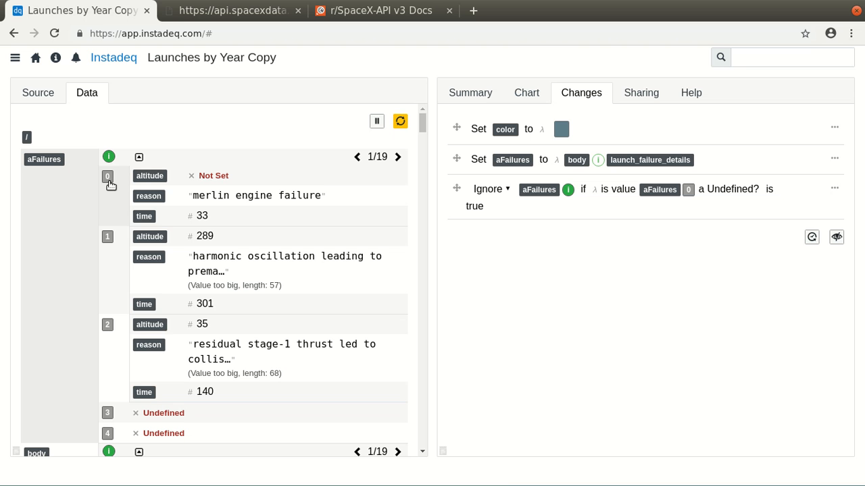
pyautogui.moveTo(108, 156); pyautogui.dragTo(689, 194)
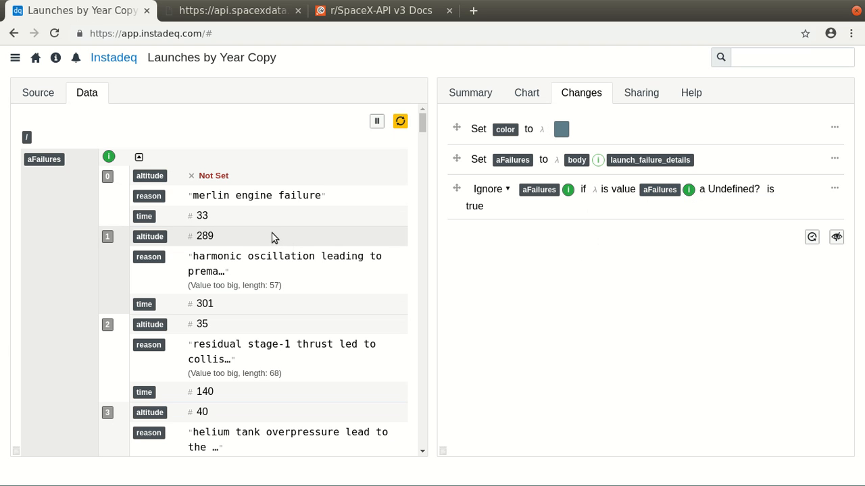
# - Examine the filtered aFailures entries and the rule that ignores undefined values
pyautogui.scroll(-5, 169, 254)
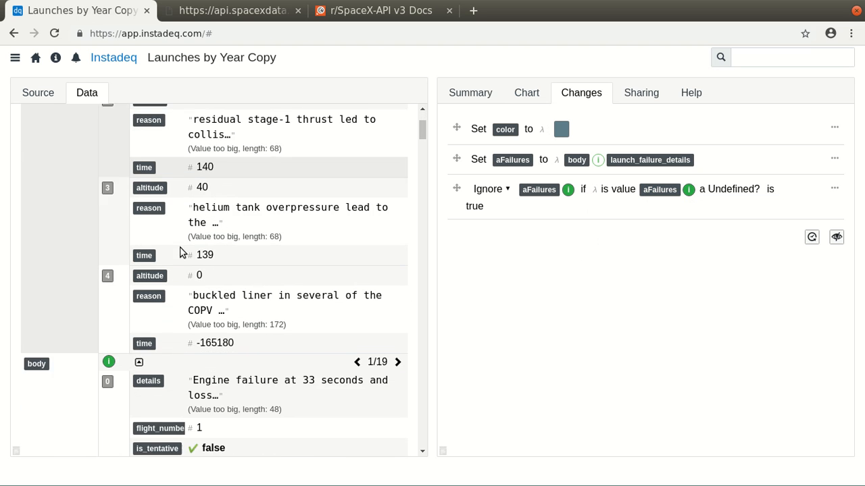
pyautogui.scroll(3, 179, 243)
pyautogui.scroll(2, 169, 220)
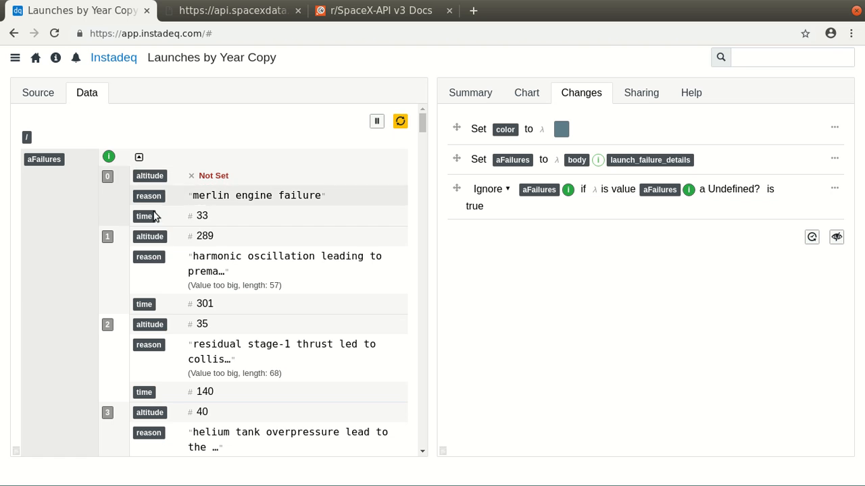
pyautogui.moveTo(571, 193)
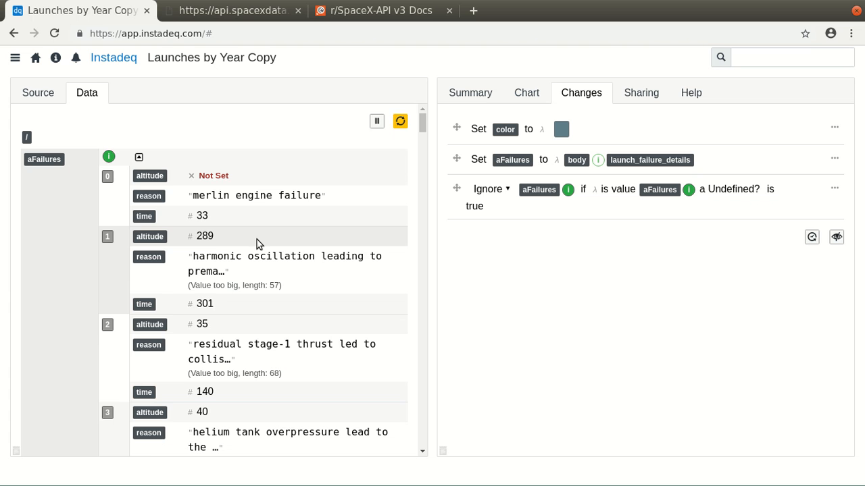
pyautogui.scroll(-2, 257, 239)
pyautogui.scroll(2, 300, 232)
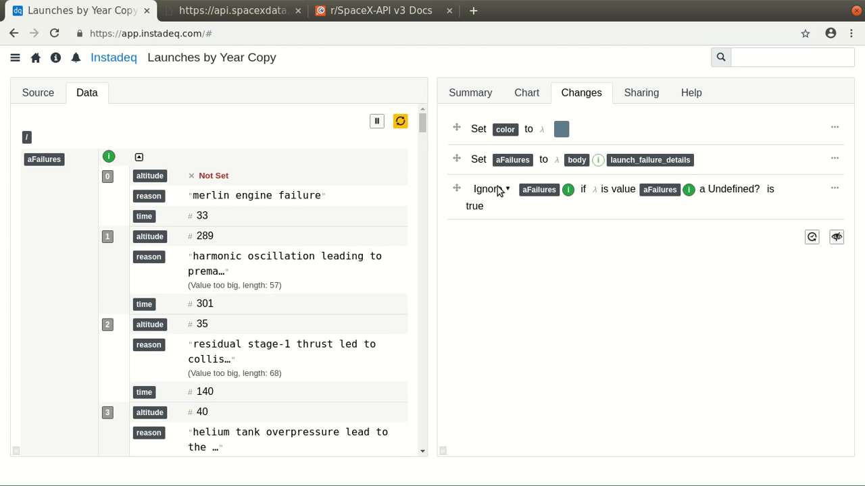
pyautogui.click(498, 191)
pyautogui.click(497, 191)
# - Set aFailures to the size of its own list with the List to Size operation
pyautogui.click(49, 162)
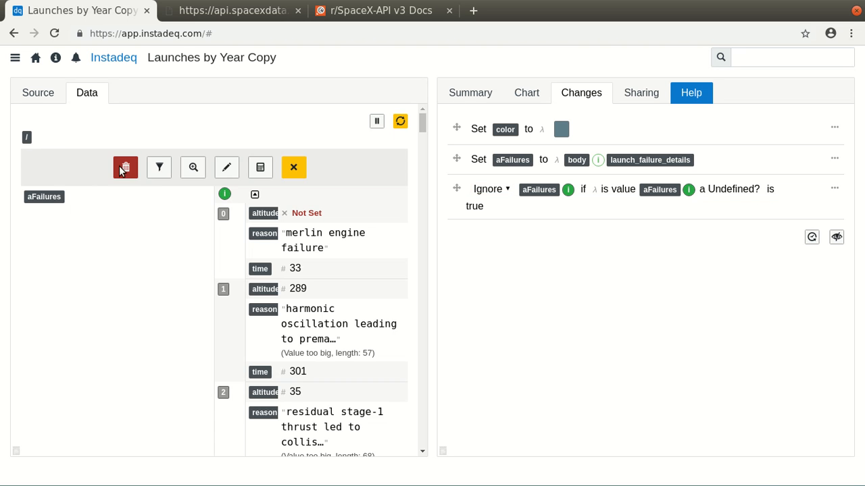
pyautogui.click(260, 167)
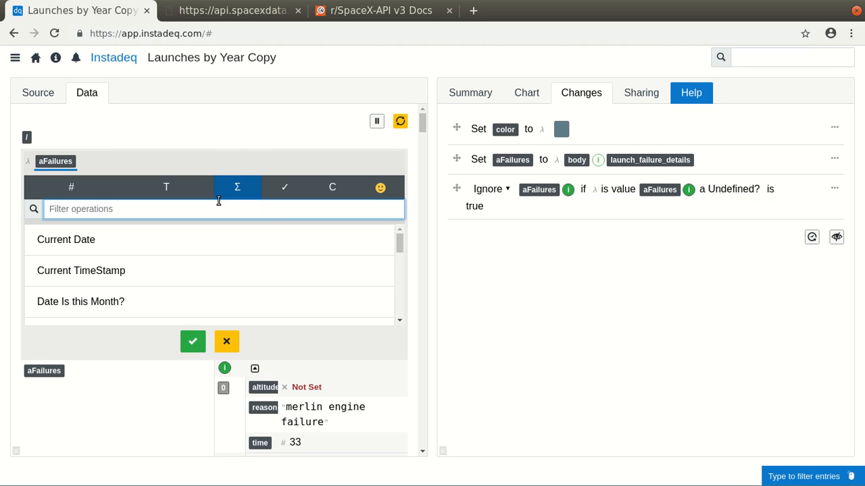
pyautogui.write('list ')
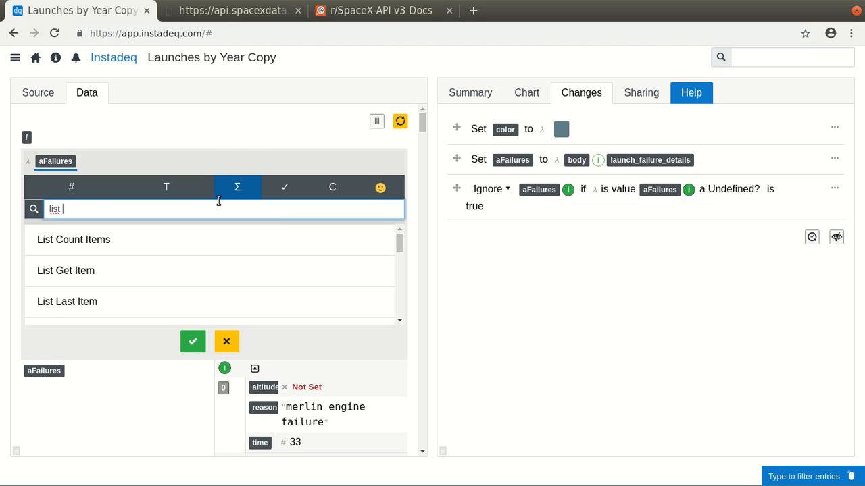
pyautogui.write('to si')
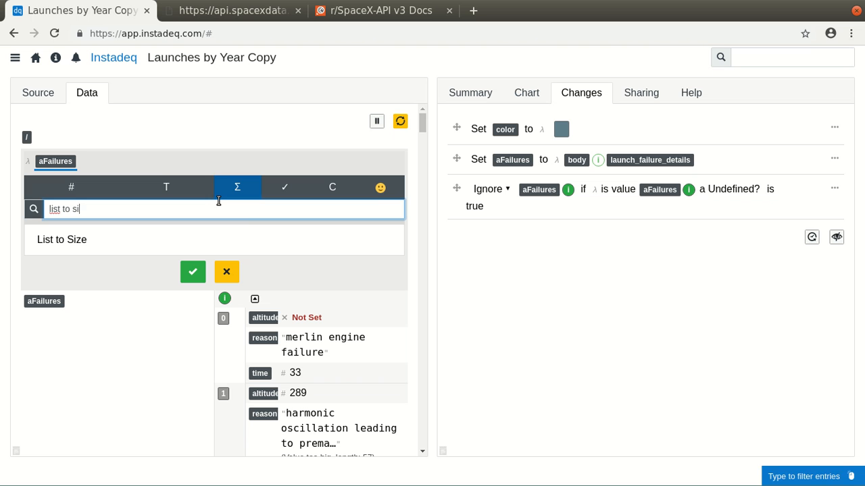
pyautogui.click(244, 237)
pyautogui.click(196, 268)
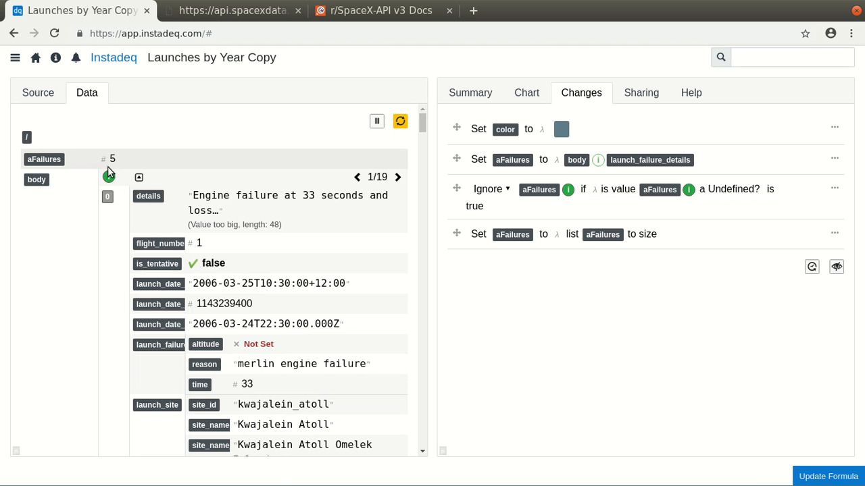
# - Replace the summary's launch_year and color columns and its launch_year key with aFailures as the calculated field
pyautogui.click(484, 94)
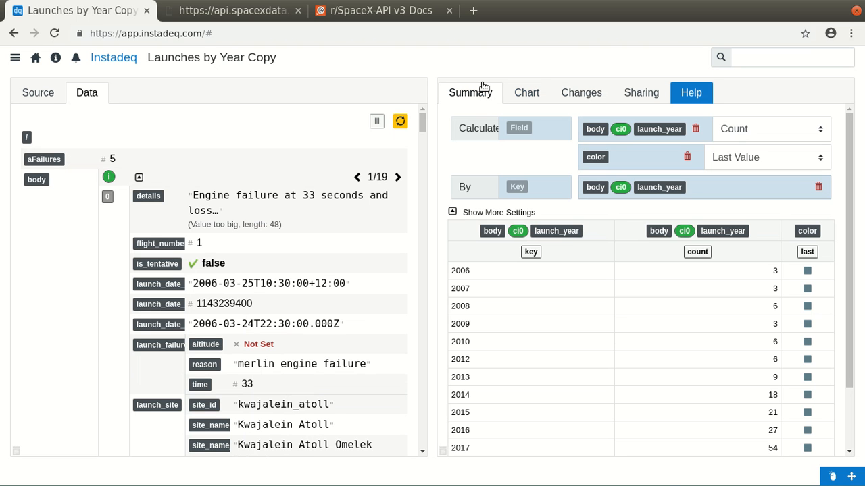
pyautogui.click(695, 128)
pyautogui.click(713, 130)
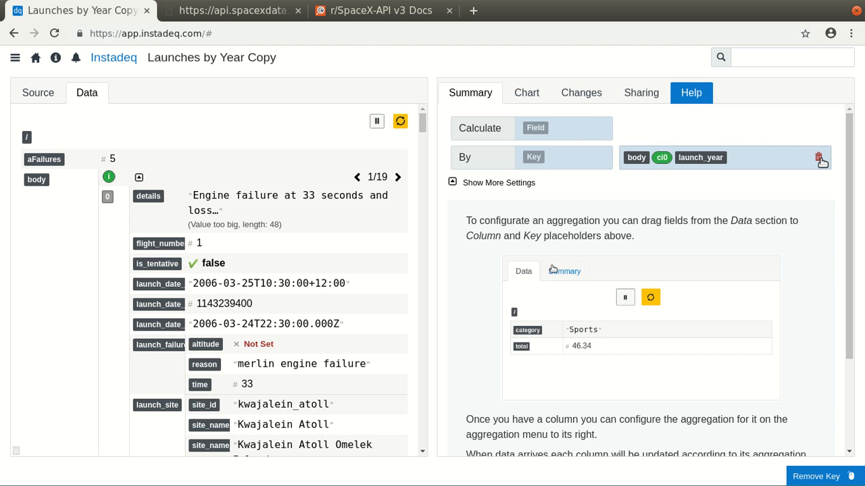
pyautogui.click(827, 159)
pyautogui.moveTo(48, 161); pyautogui.dragTo(700, 135)
# - Add a new field named aLabel to the root record
pyautogui.click(27, 137)
pyautogui.doubleClick(27, 137)
pyautogui.click(227, 148)
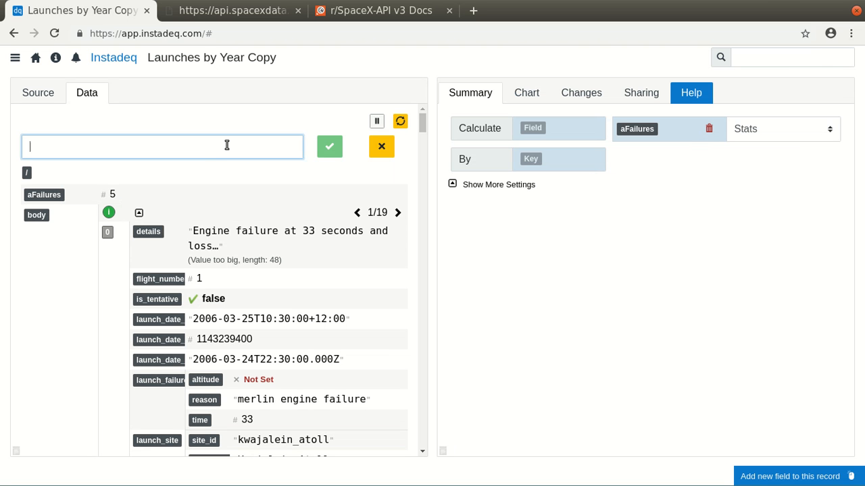
pyautogui.write('a')
pyautogui.press('BackSpace')
pyautogui.press('BackSpace')
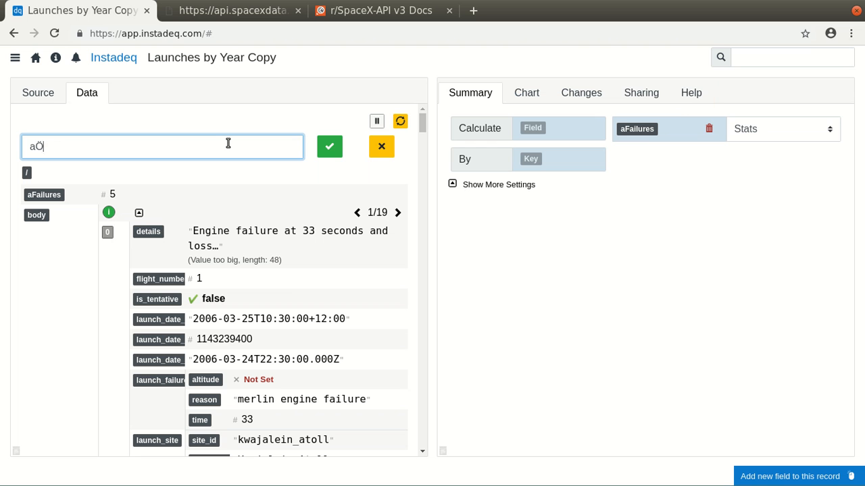
pyautogui.write('abel')
pyautogui.press('Return')
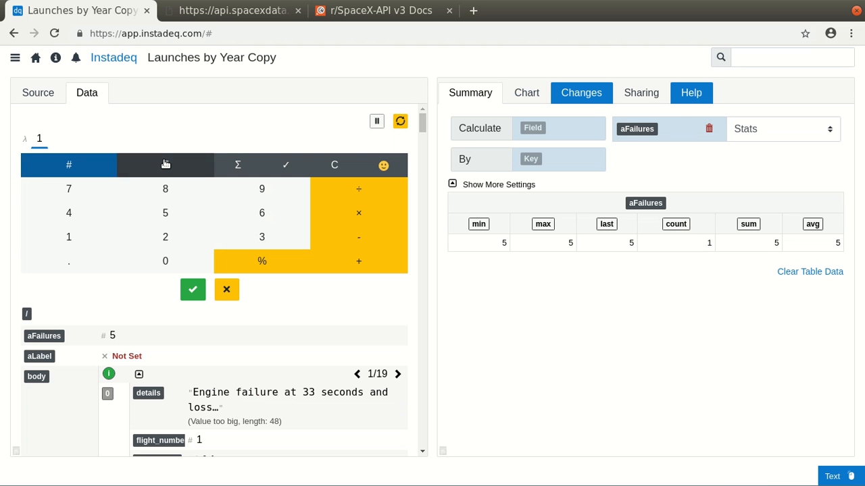
# - Set aLabel to the text value "Failures"
pyautogui.click(165, 164)
pyautogui.write('Failures')
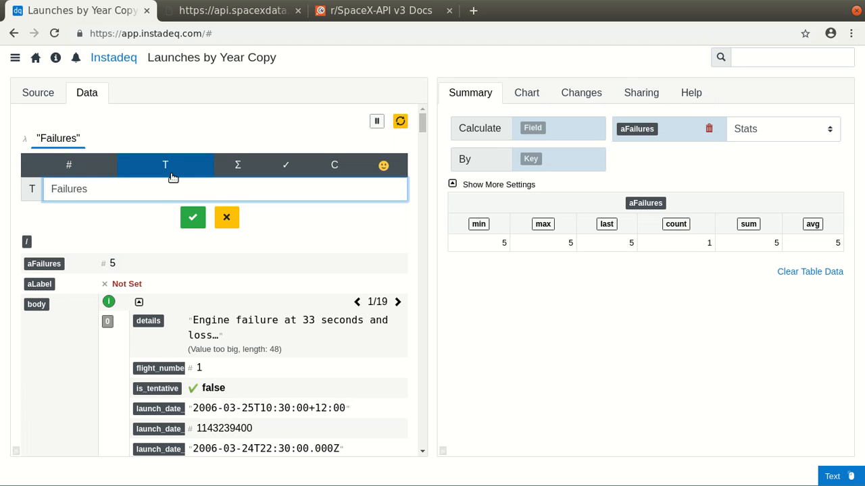
pyautogui.click(193, 218)
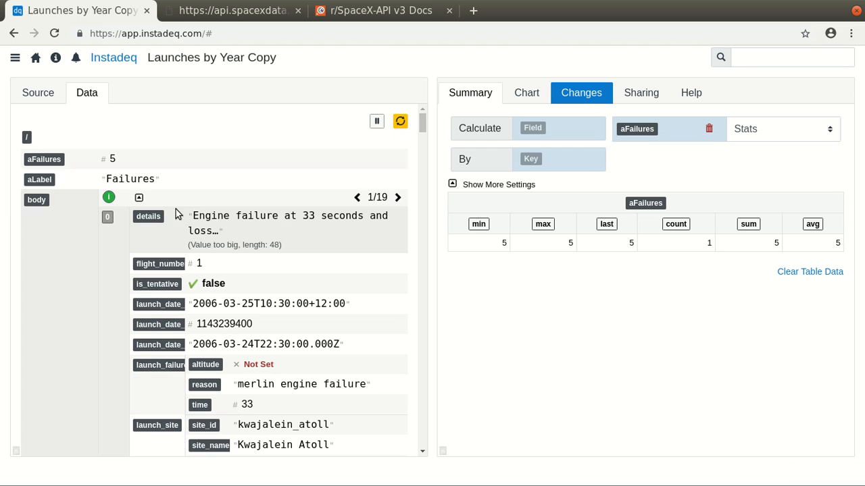
# - Use aLabel as the summary's key, refresh the data, and visualize the summary as an Images Chart
pyautogui.moveTo(34, 180); pyautogui.dragTo(551, 159)
pyautogui.click(399, 122)
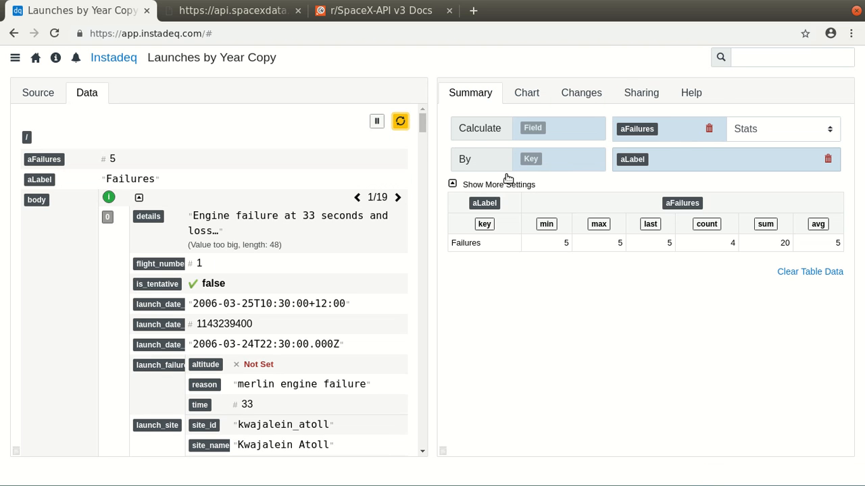
pyautogui.click(515, 92)
pyautogui.click(555, 118)
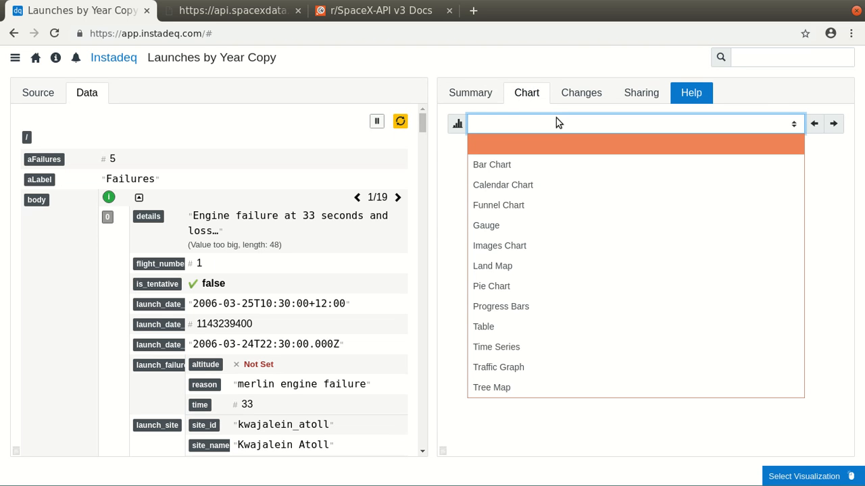
pyautogui.click(520, 252)
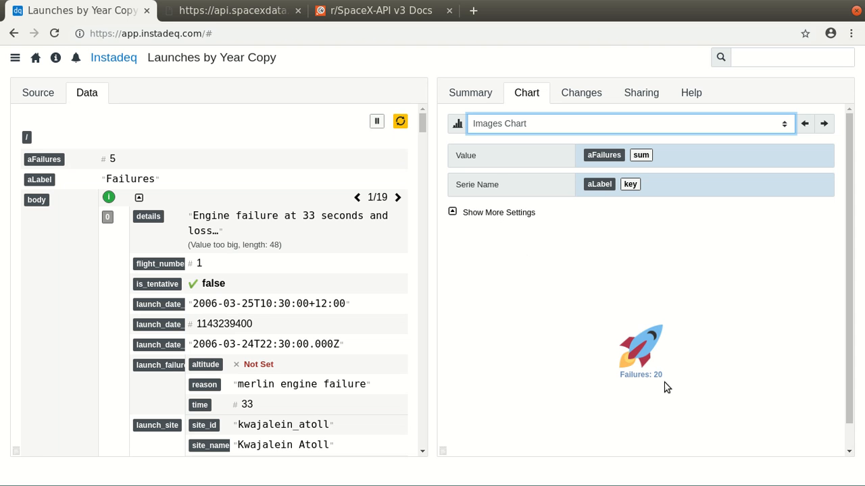
# - Set the font size of the Images Chart's bottom text to 18 in the additional settings
pyautogui.click(512, 213)
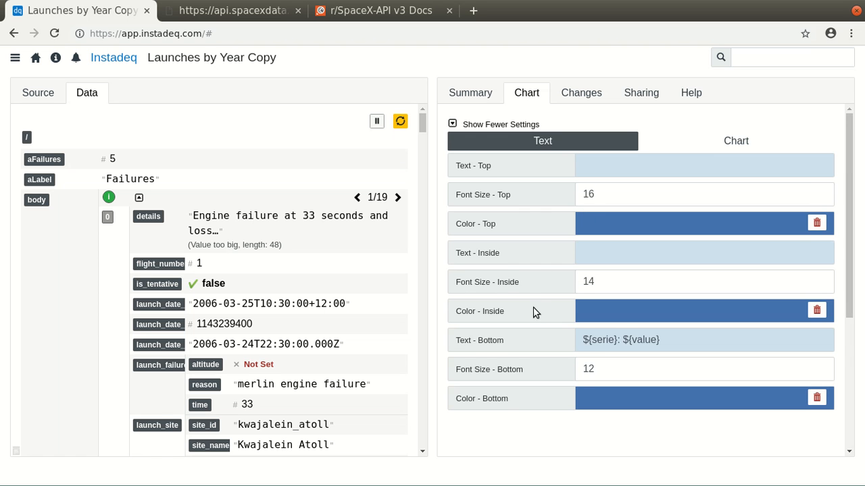
pyautogui.scroll(-3, 533, 311)
pyautogui.click(596, 204)
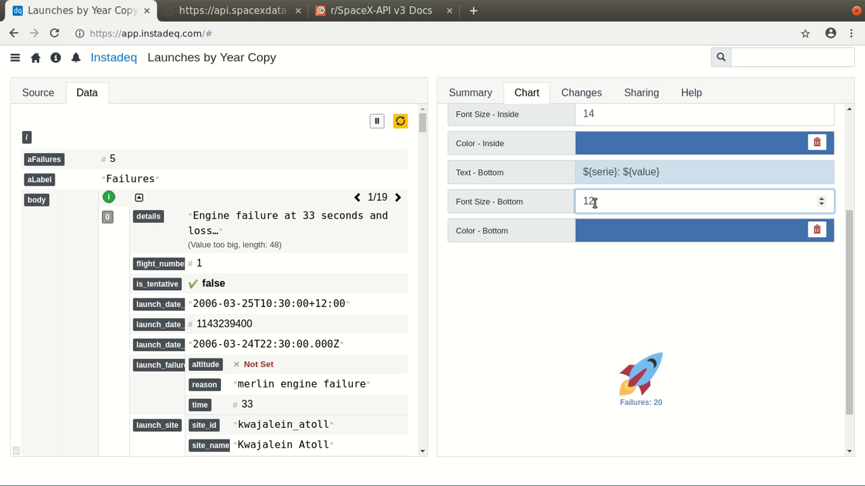
pyautogui.press('BackSpace')
pyautogui.write('8')
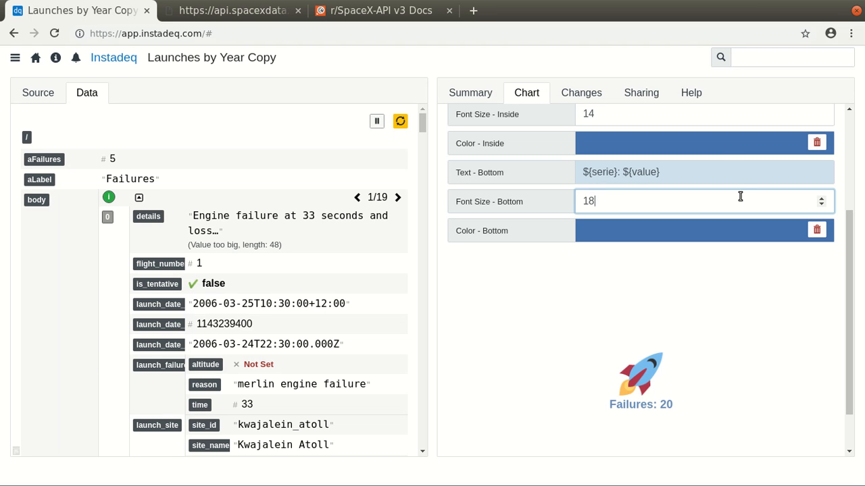
# - Replace the color of the chart's bottom text with dark red
pyautogui.click(816, 230)
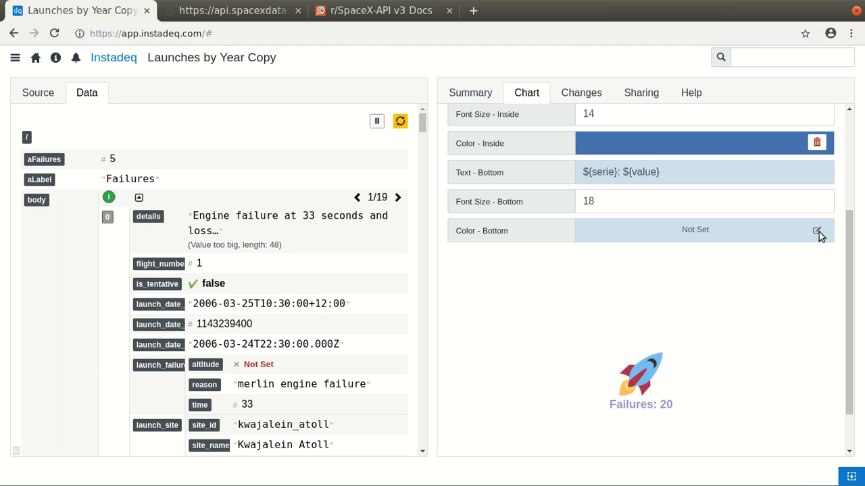
pyautogui.click(816, 231)
pyautogui.click(776, 235)
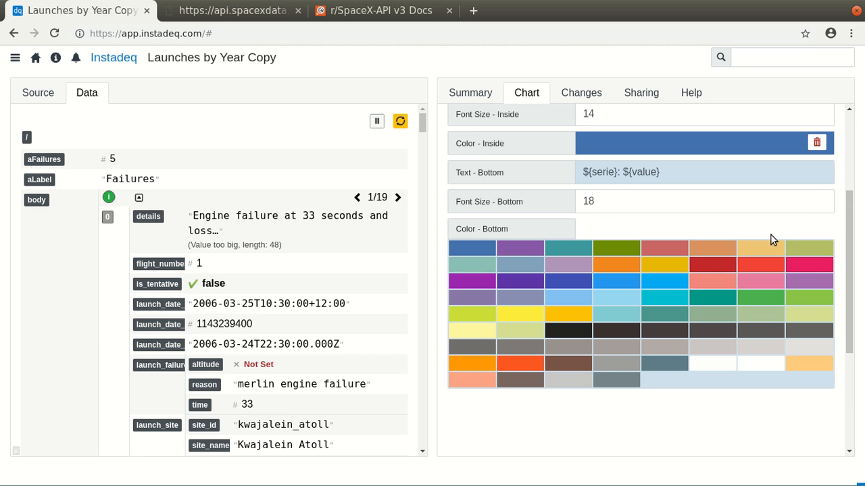
pyautogui.click(720, 265)
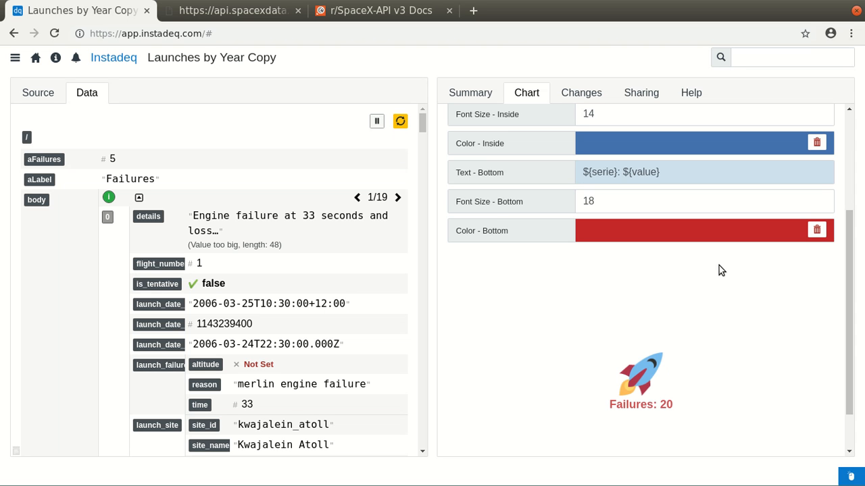
# - Rename the visualization as "Failed Launches"
pyautogui.doubleClick(197, 58)
pyautogui.write('Failed Launches')
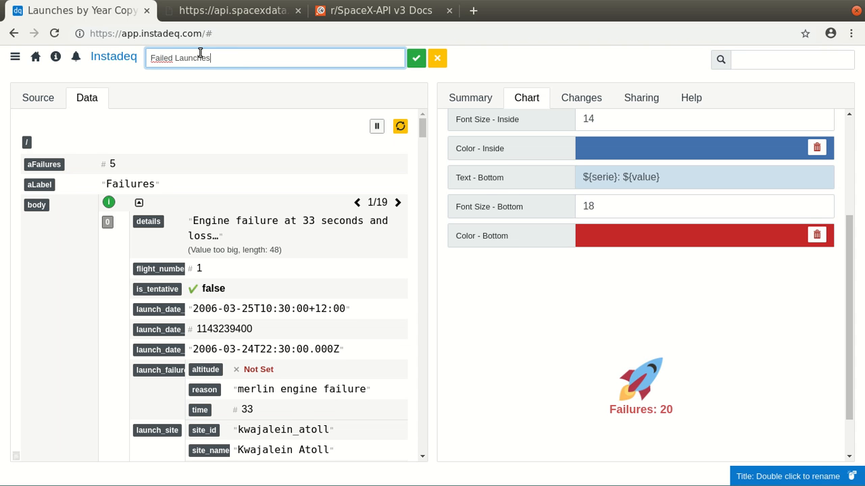
pyautogui.press('Return')
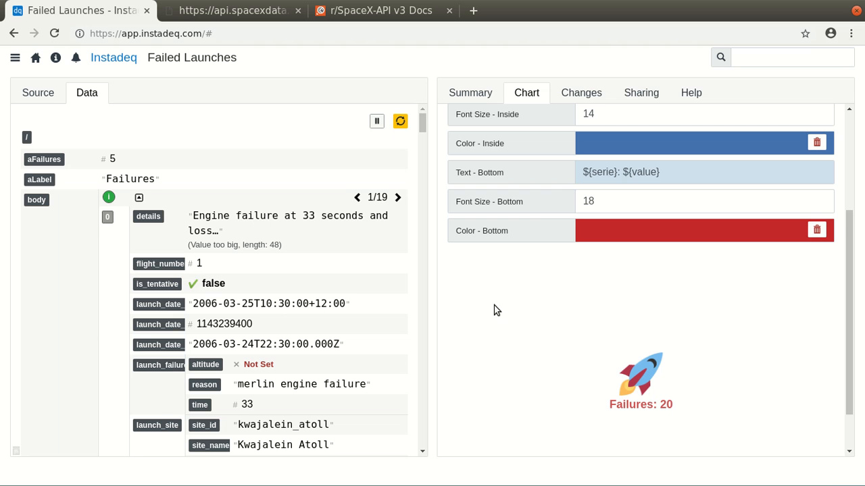
# - Delete the change rule that sets the color field
pyautogui.click(589, 94)
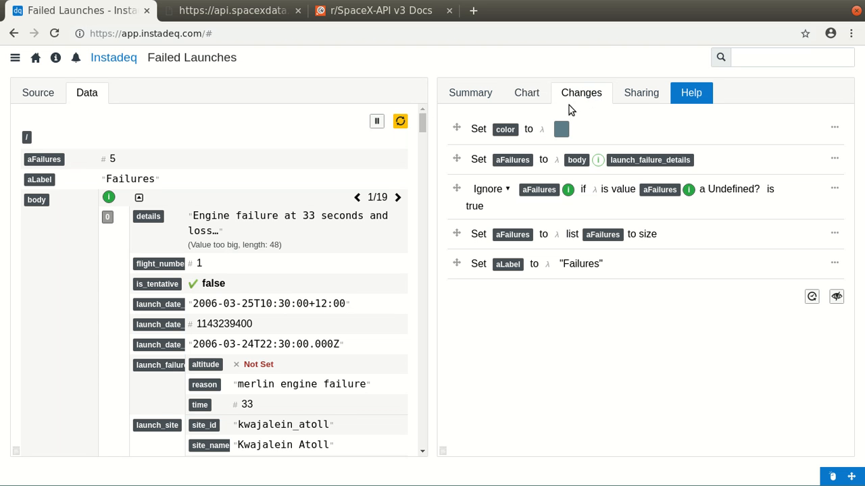
pyautogui.click(837, 130)
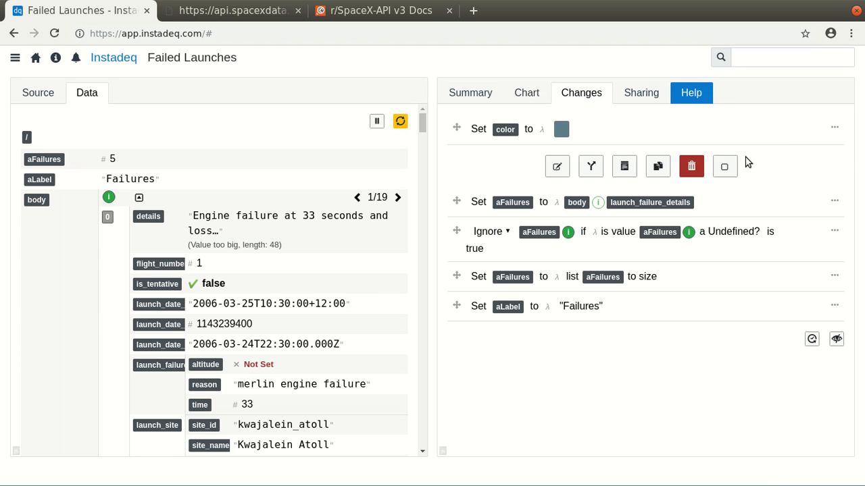
pyautogui.click(691, 166)
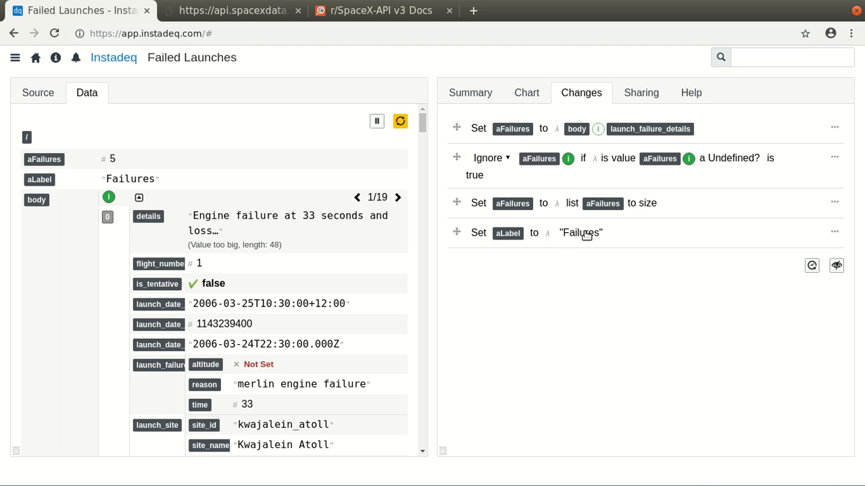
# - Return to the chart configuration and open the choice of chart types
pyautogui.click(528, 95)
pyautogui.click(496, 126)
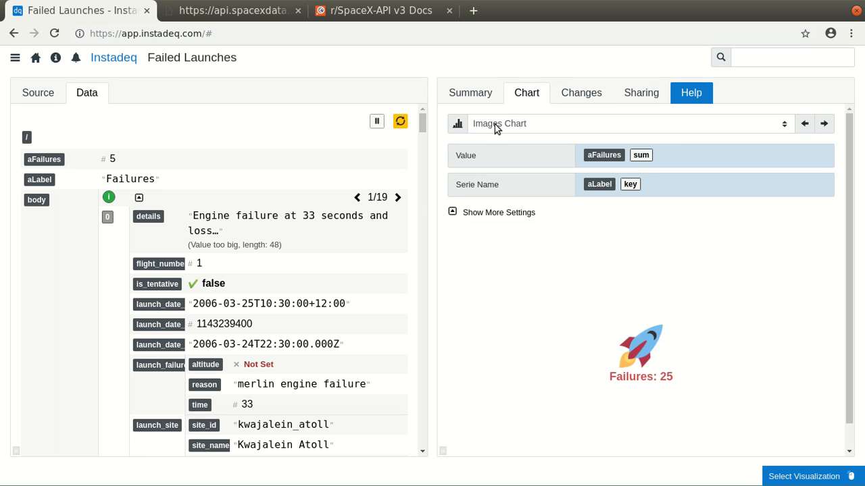